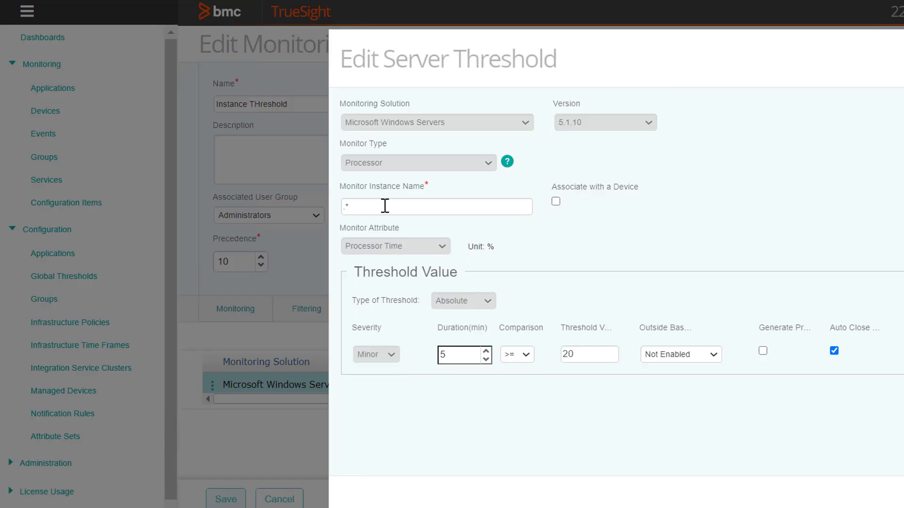
Select and dismiss the current .* instance name, then view clm-pun-uev8gq's processor instances 0, 1 and _Total.
left_click_drag(371, 206, 335, 205)
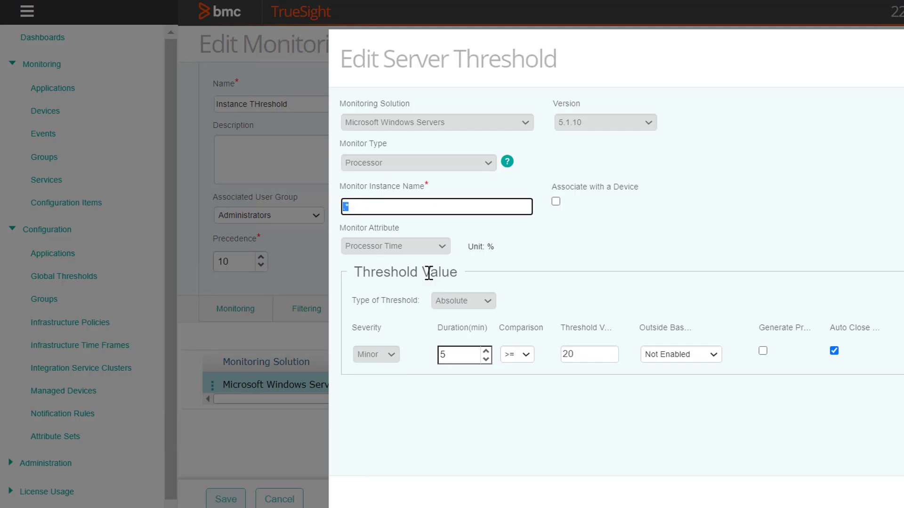
left_click(361, 232)
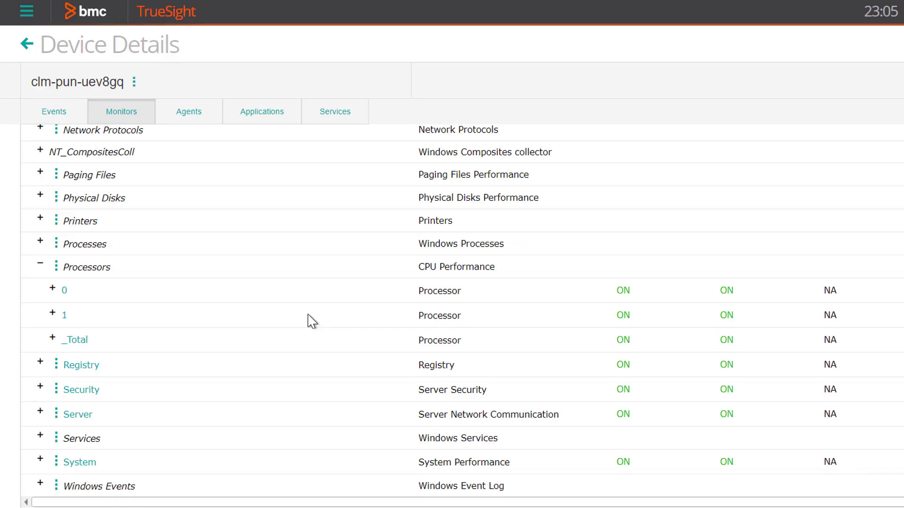
Open the _Total processor monitor's details and select _Total in its name path.
left_click(78, 342)
left_click_drag(311, 314, 293, 309)
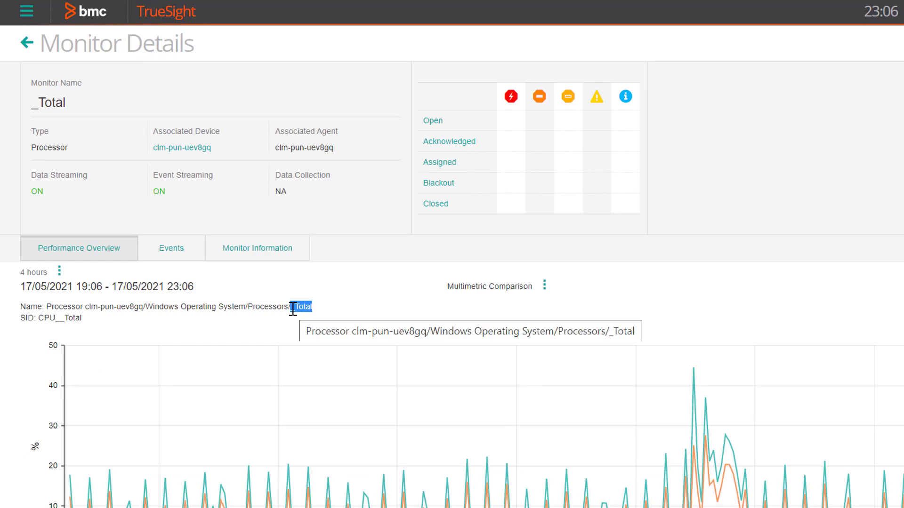
left_click_drag(67, 102, 33, 101)
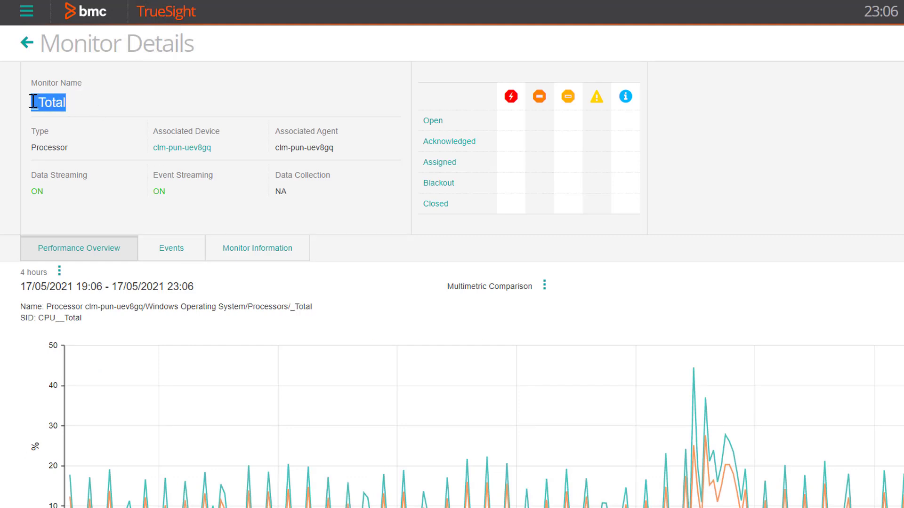
left_click(346, 324)
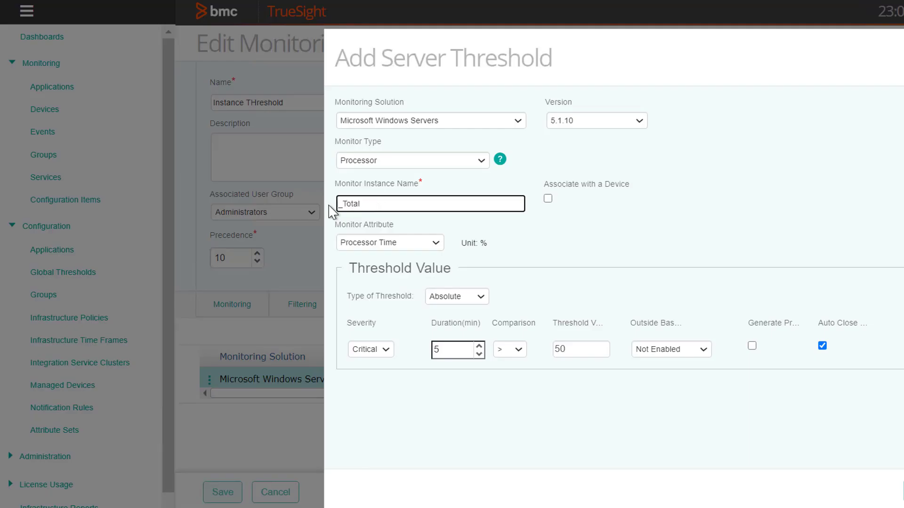
Tick Associate with a Device for the _Total processor threshold instance.
key("ctrl+a")
left_click(328, 212)
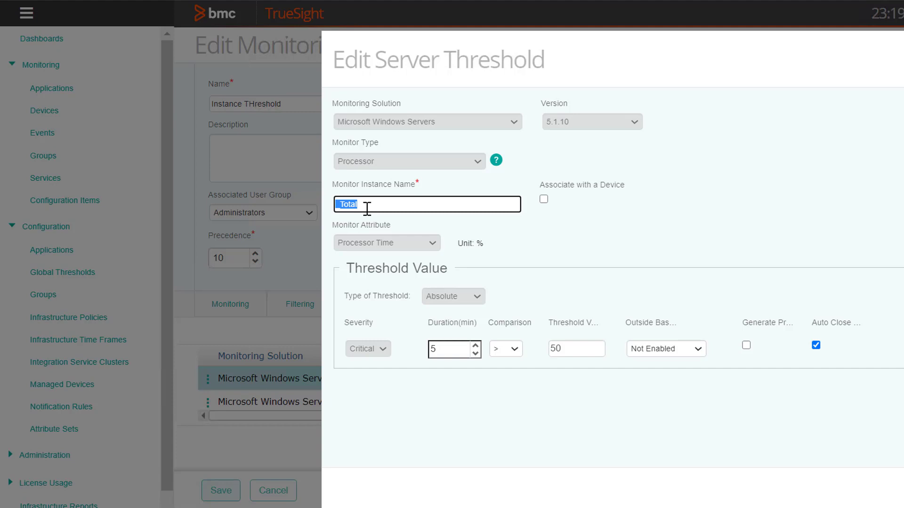
left_click(367, 209)
double_click(330, 200)
left_click(544, 200)
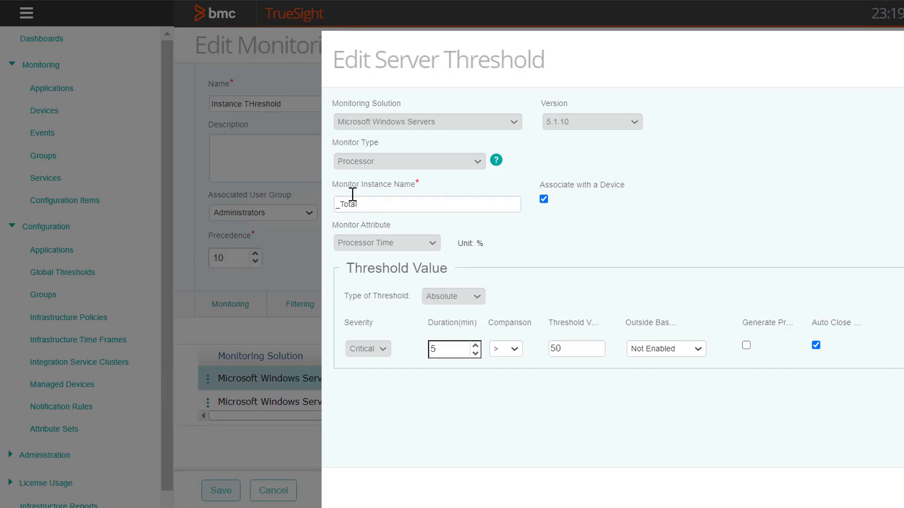
left_click(335, 204)
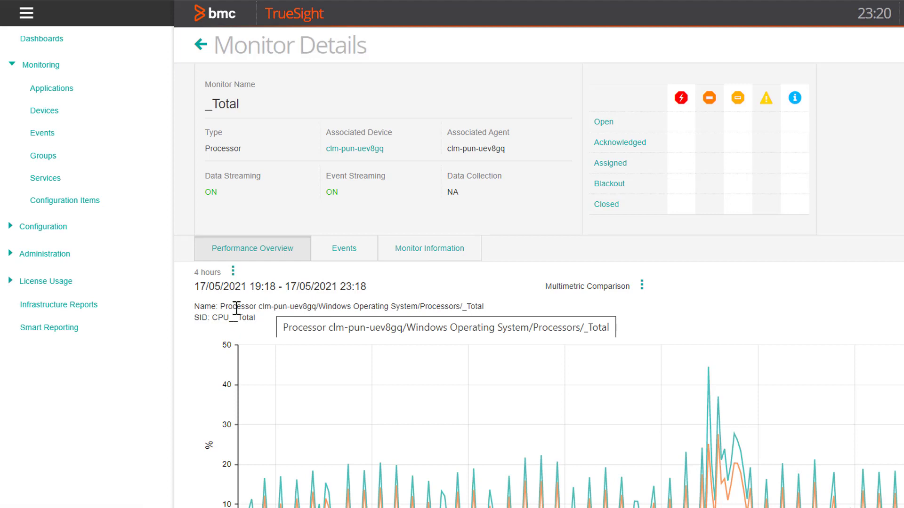
Change the instance name to clm-pun-uev8gq/_Total by pasting the device name and a slash.
left_click_drag(260, 307, 316, 304)
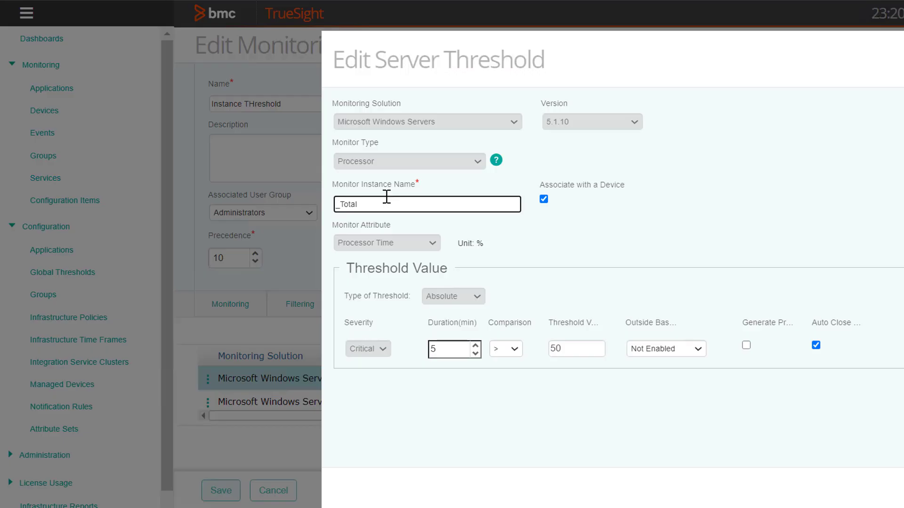
type("clm-pun-uev8gq")
type("/")
left_click_drag(453, 204, 323, 211)
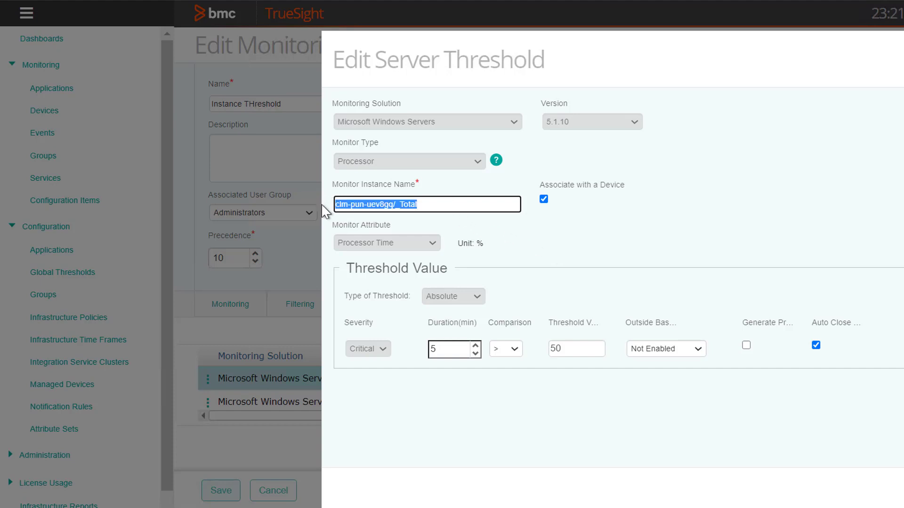
left_click_drag(393, 204, 324, 211)
left_click_drag(425, 205, 397, 210)
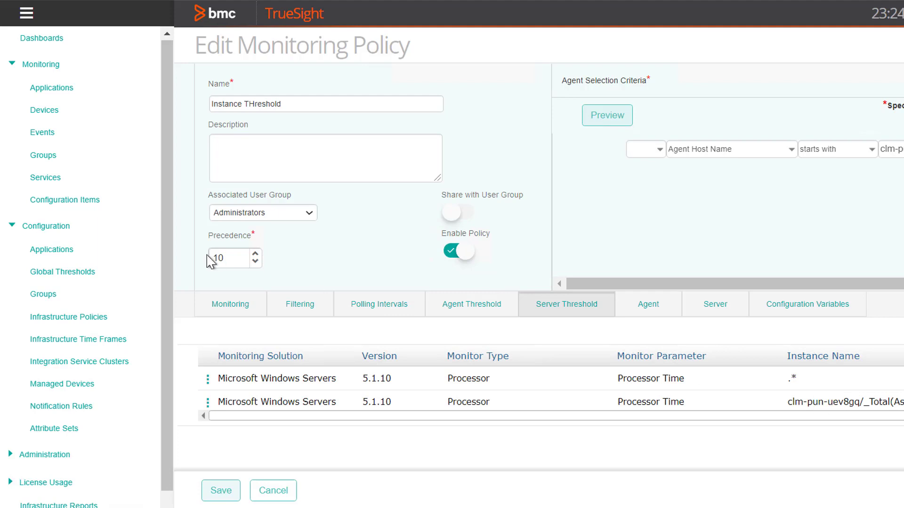
left_click(86, 387)
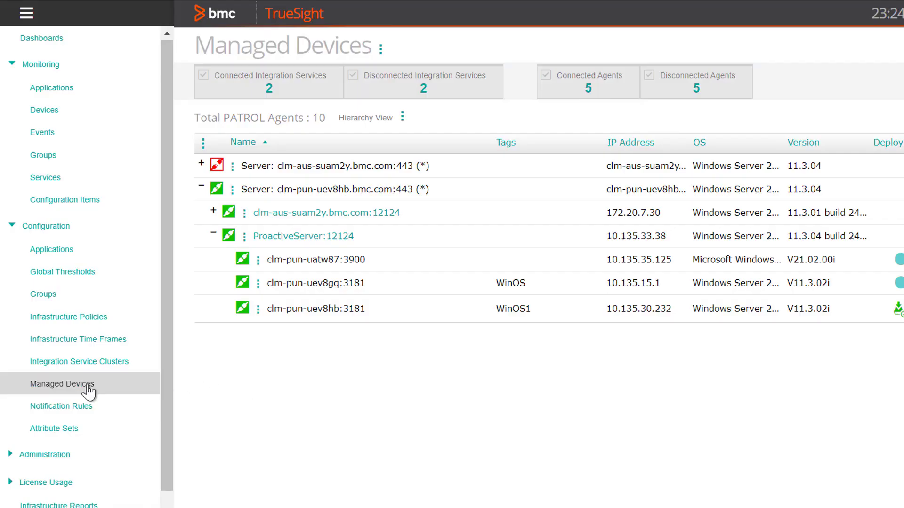
Run the PATROL SID Report on agent clm-pun-uev8gq:3181 and search it for _total.
left_click(258, 284)
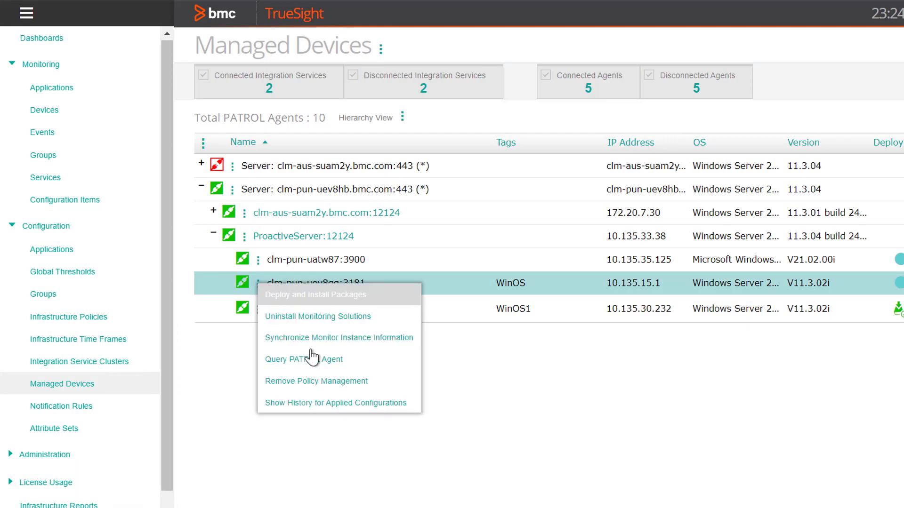
left_click(308, 360)
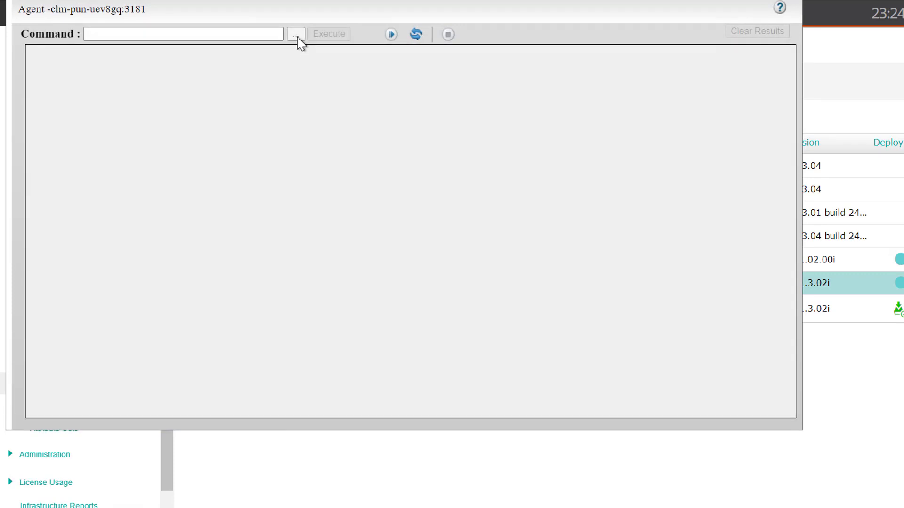
left_click(296, 36)
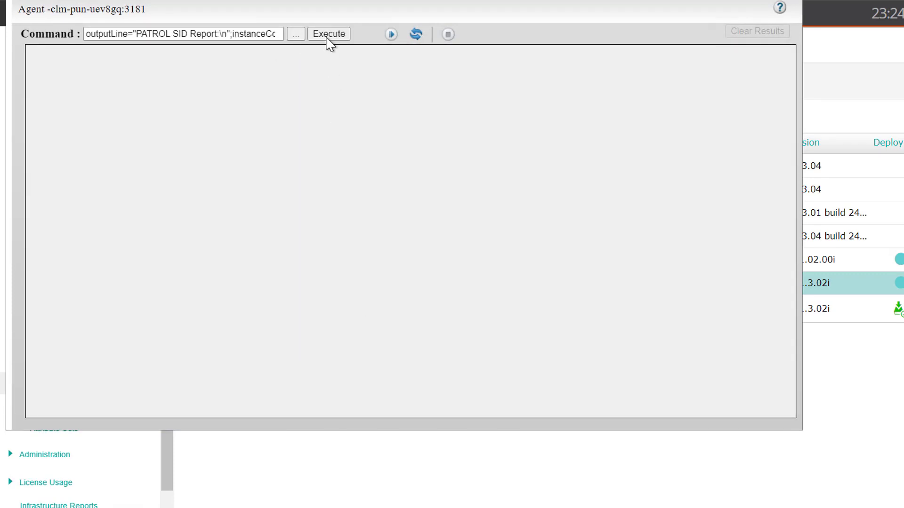
left_click(328, 38)
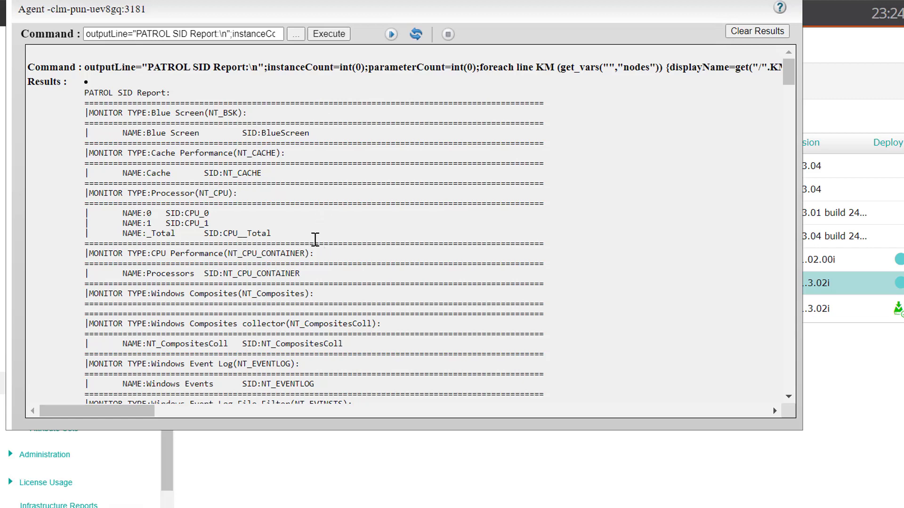
key("ctrl+f")
type("_total")
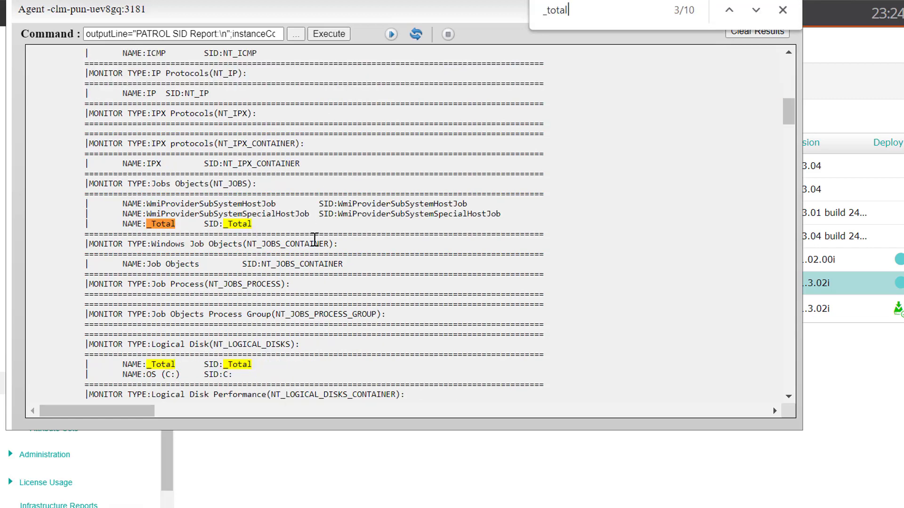
left_click_drag(174, 225, 152, 225)
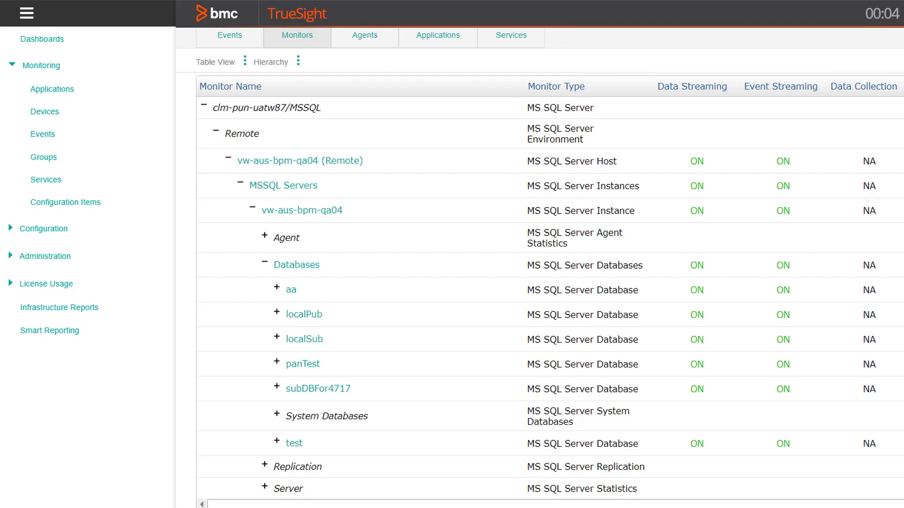
Select the full name path of the test database's Perfmon Databases monitor on vw-aus-bpm-qa04.
scroll(550, 395, "down", 2)
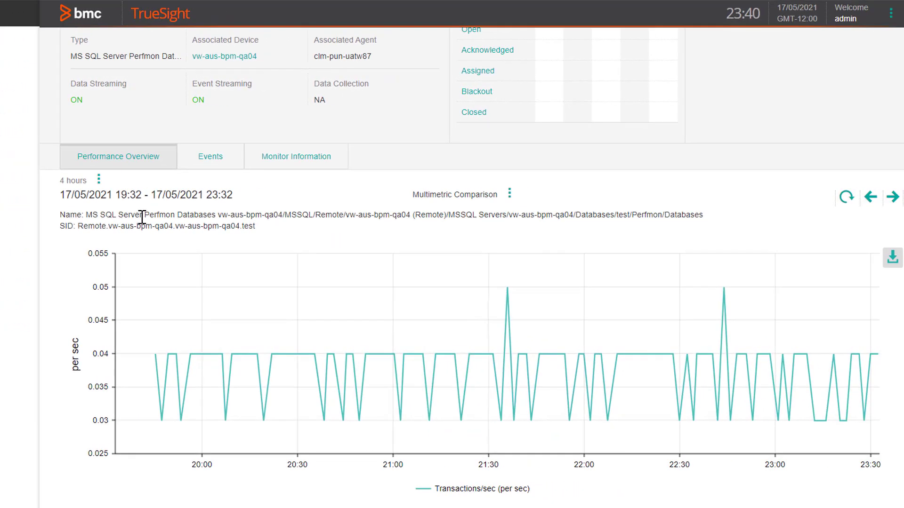
left_click_drag(135, 215, 696, 214)
key("ctrl+c")
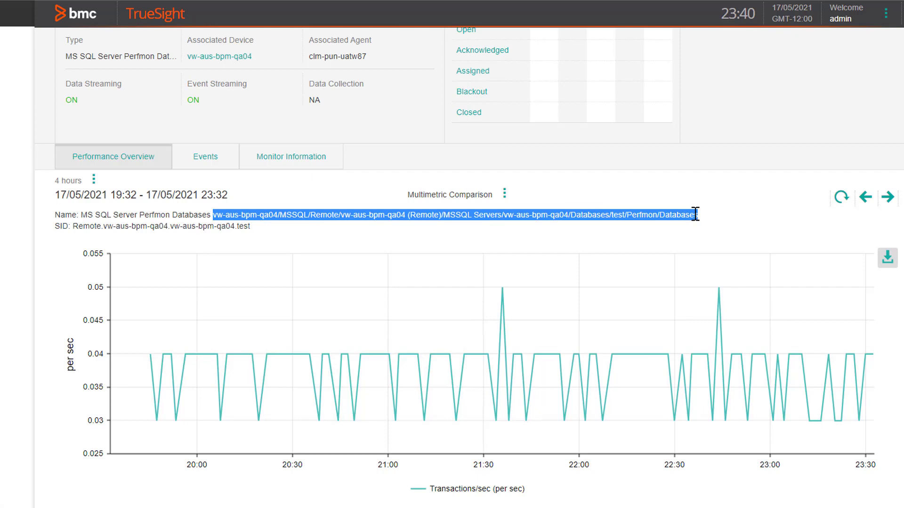
Paste the path twice in Notepad and turn the second copy into vw-aus-bpm-qa04.*.test/Perfmon/Databases.
key("alt+Tab")
key("ctrl+v")
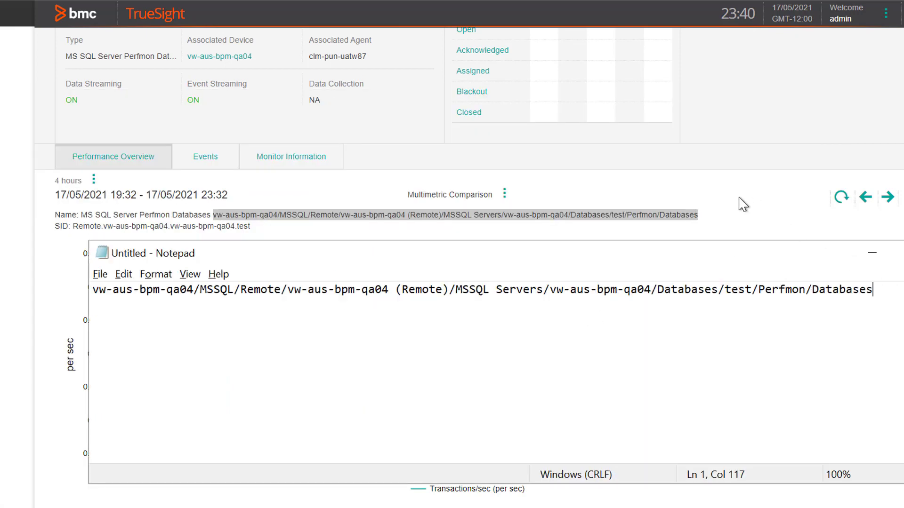
left_click(708, 216)
left_click_drag(706, 218, 216, 215)
key("ctrl+v")
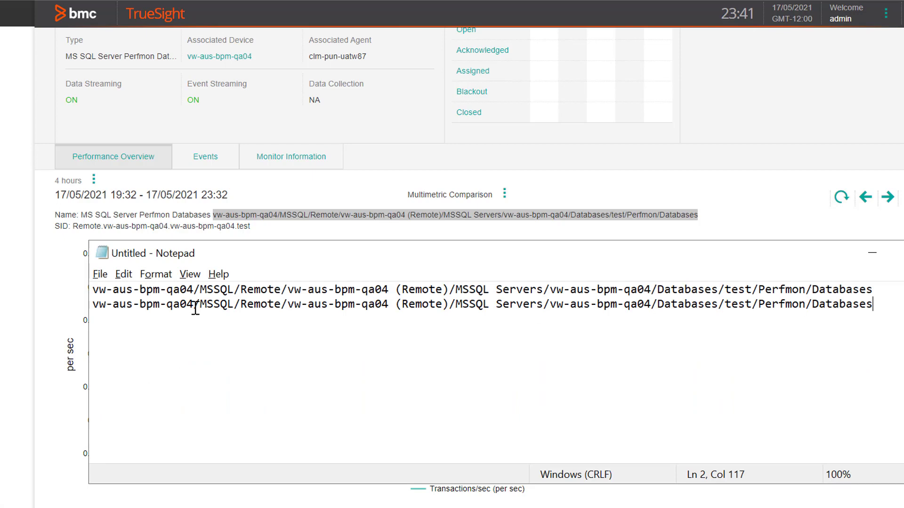
left_click_drag(195, 308, 718, 305)
key("BackSpace")
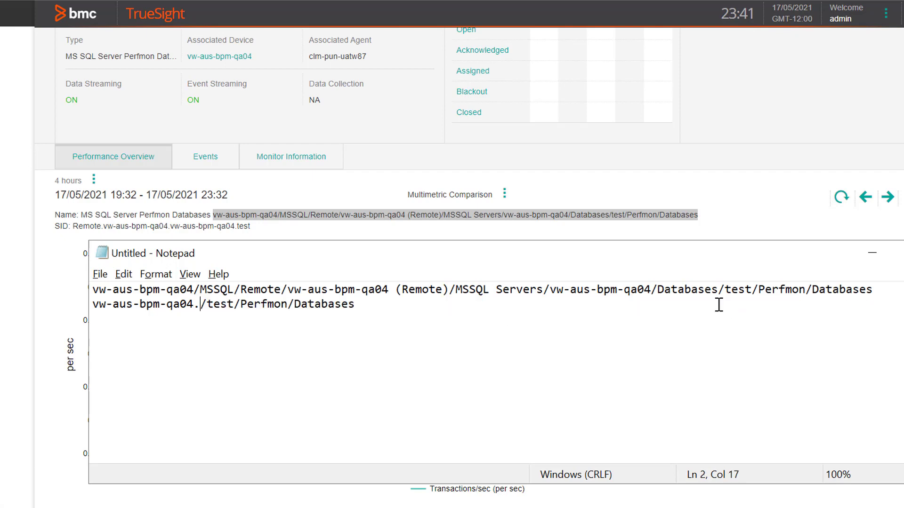
type(".*.")
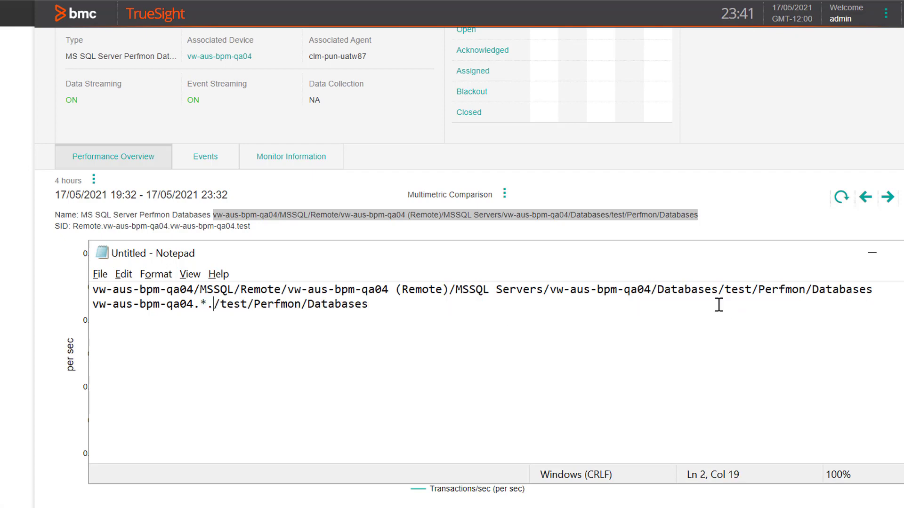
key("Delete")
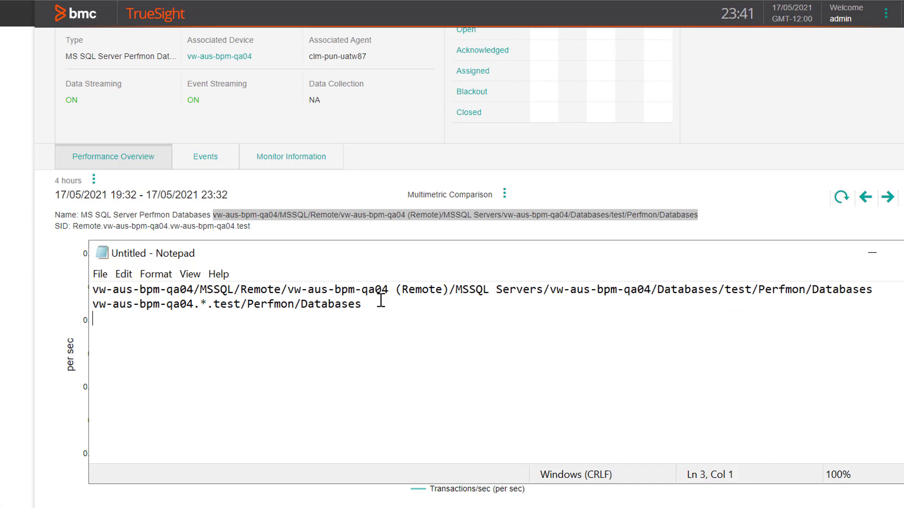
Add a third line with pattern vw-aus-bpm-qa04.*.test.* and minimize Notepad.
left_click_drag(383, 304, 82, 306)
key("ctrl+c")
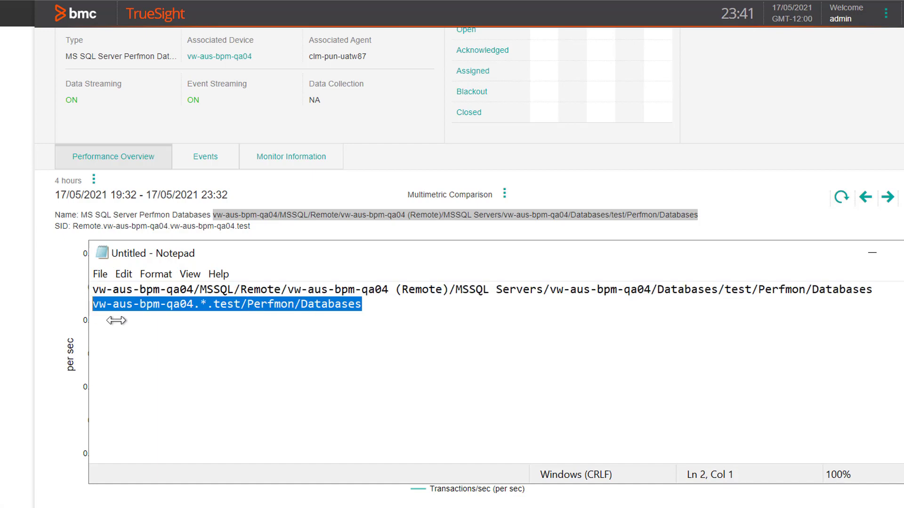
left_click(116, 319)
key("ctrl+v")
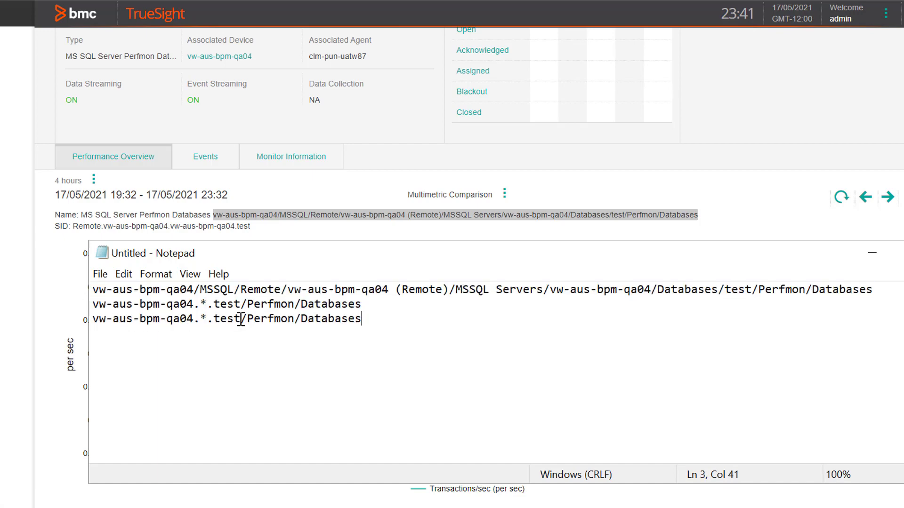
left_click_drag(240, 320, 364, 320)
type(".*")
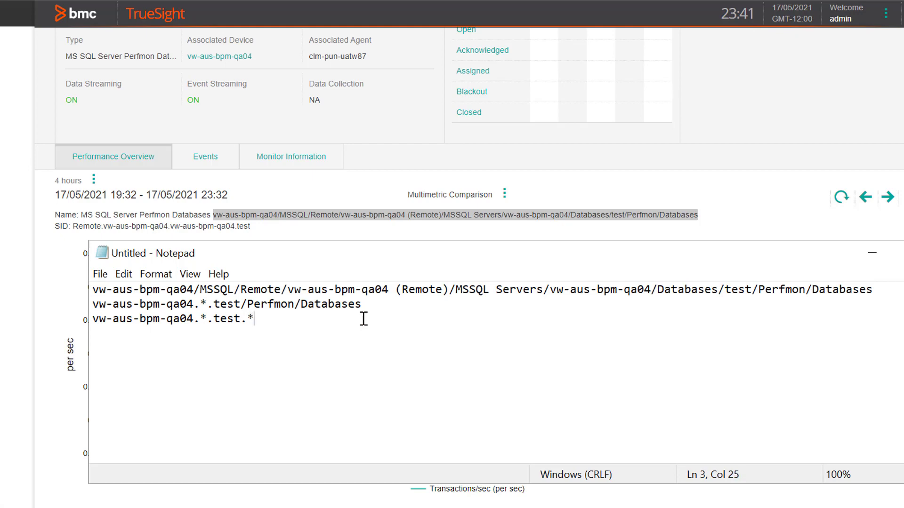
left_click_drag(255, 319, 75, 307)
left_click(257, 340)
left_click(874, 259)
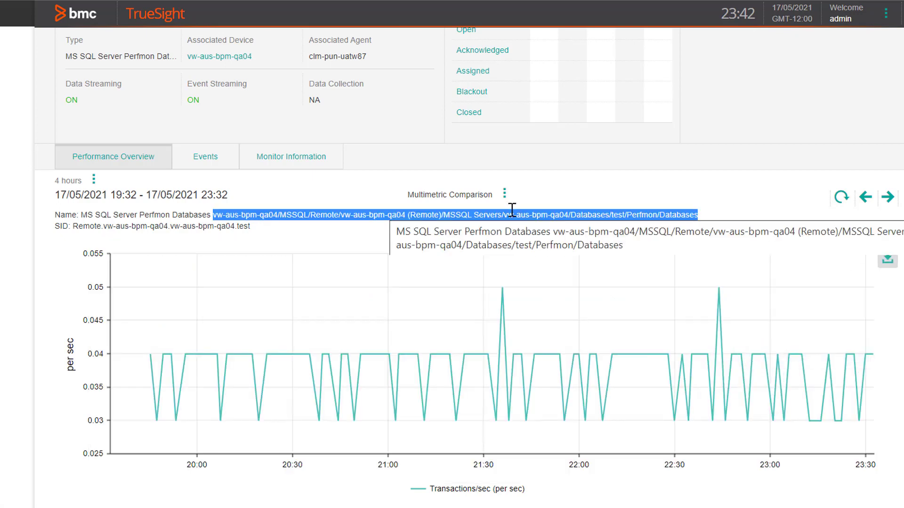